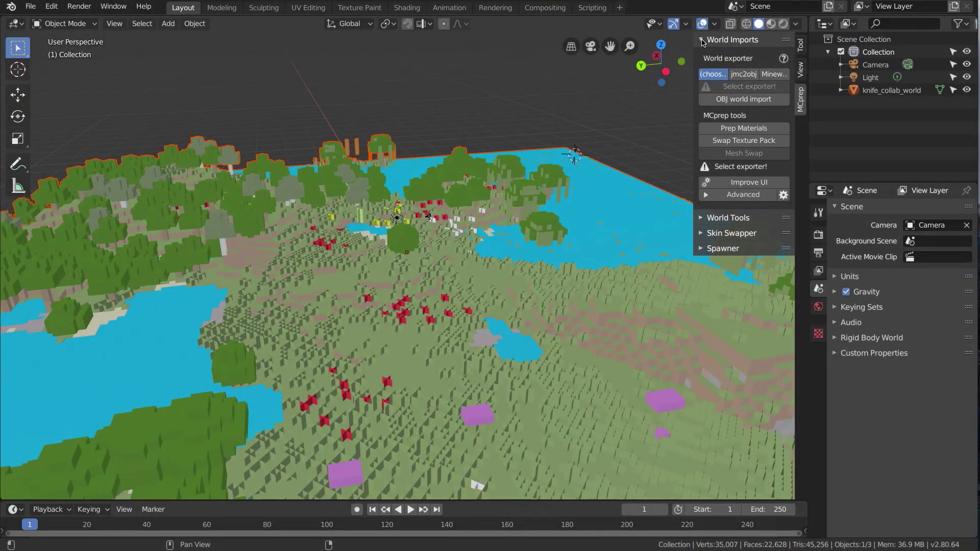
Prep the world's materials with MCprep (36 modified), then zoom out over the textured terrain.
click(733, 127)
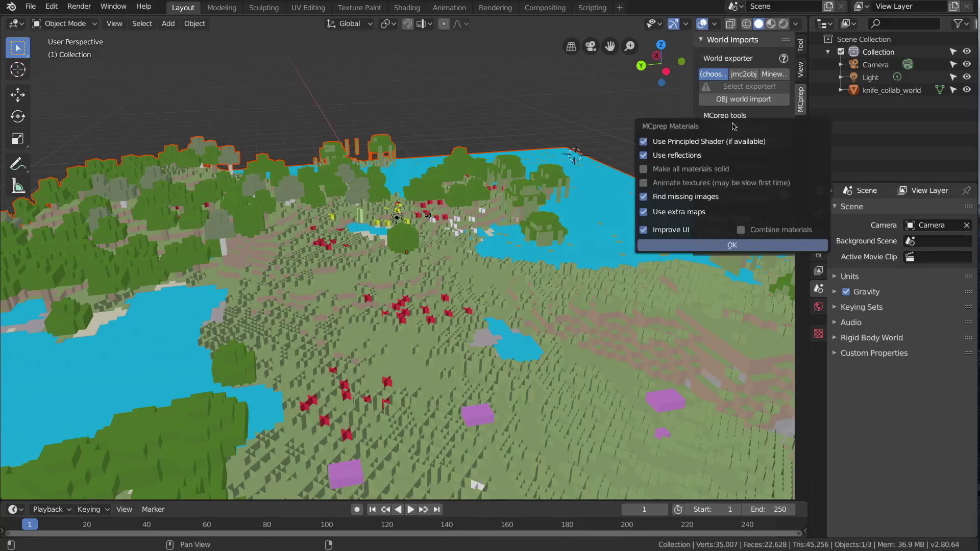
click(664, 246)
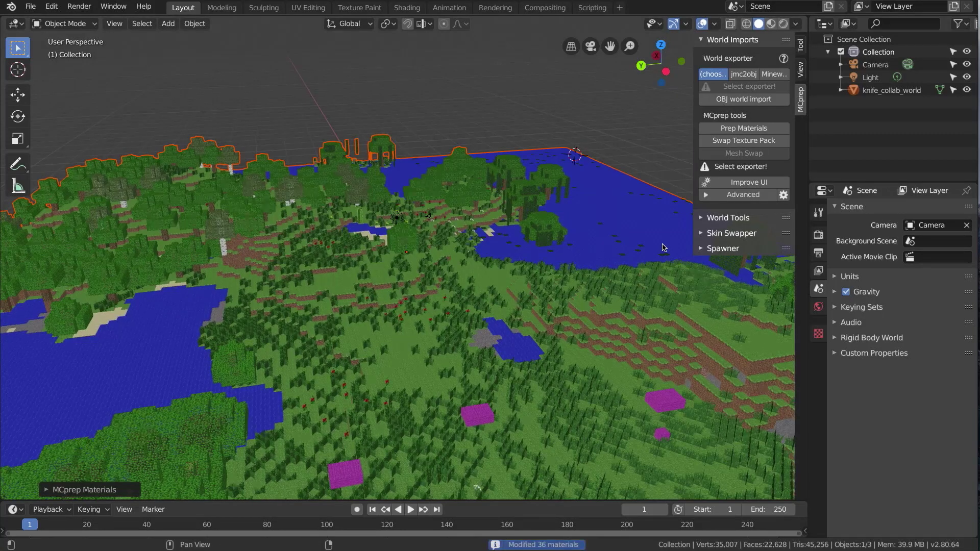
middle_drag(503, 297, 481, 297)
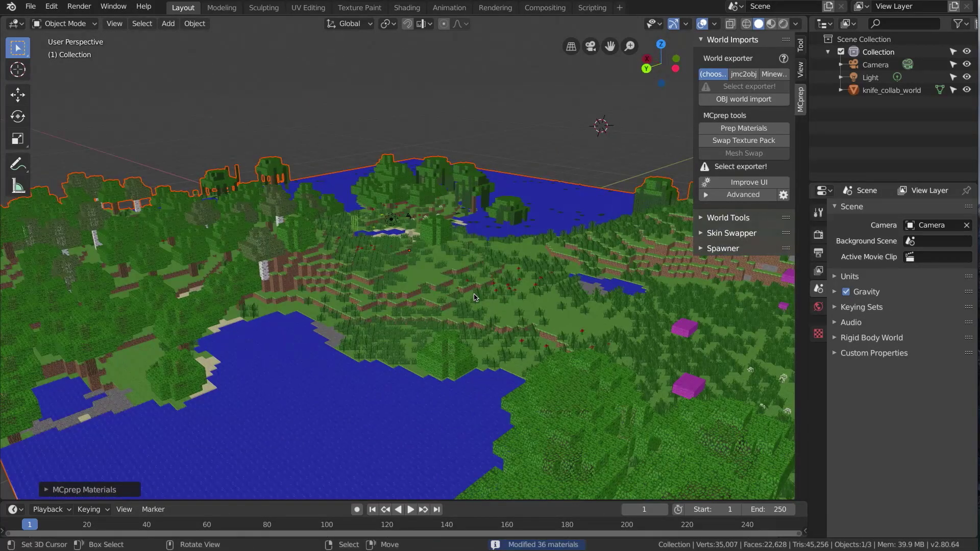
scroll(449, 293, down, 5)
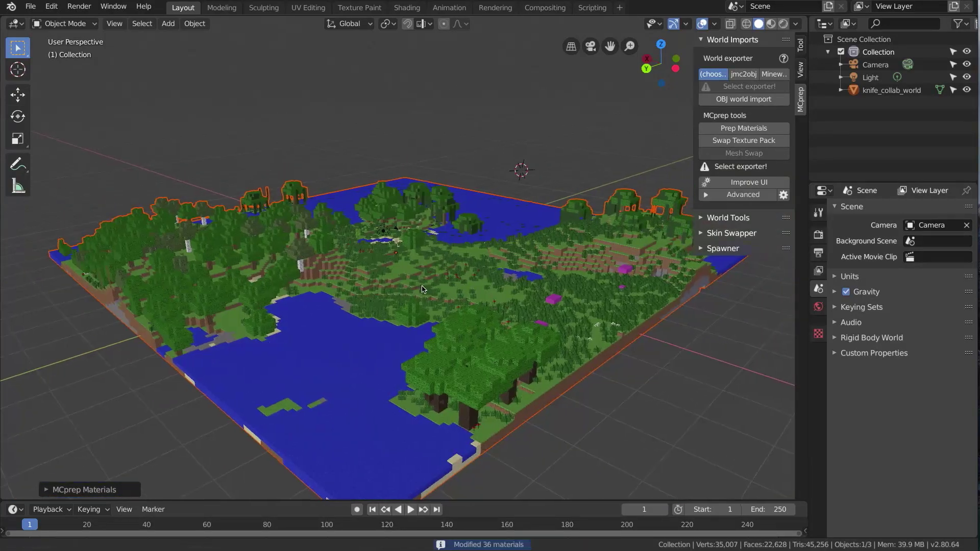
Swap World Imports for World Tools in a widened MCprep sidebar and bring up Create MC World.
click(704, 41)
click(704, 56)
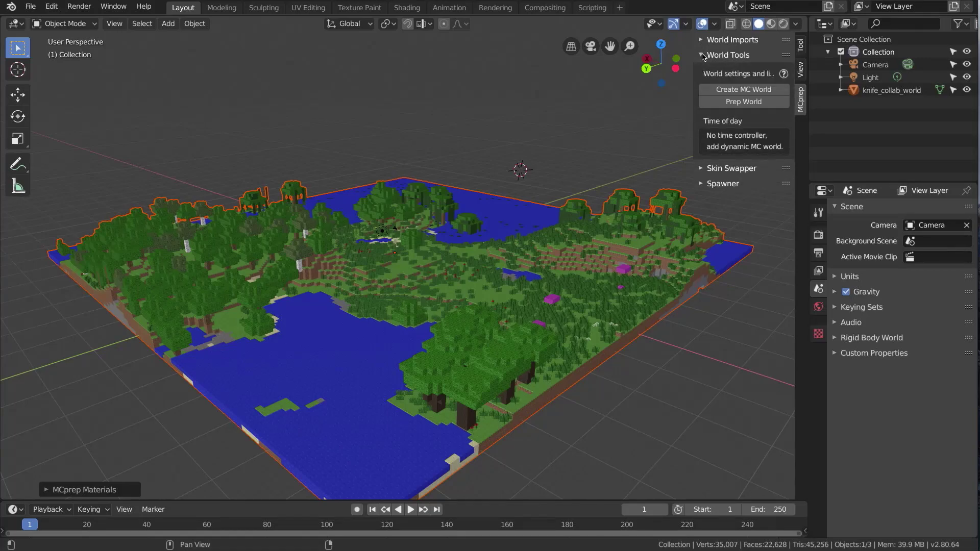
drag(694, 76, 667, 73)
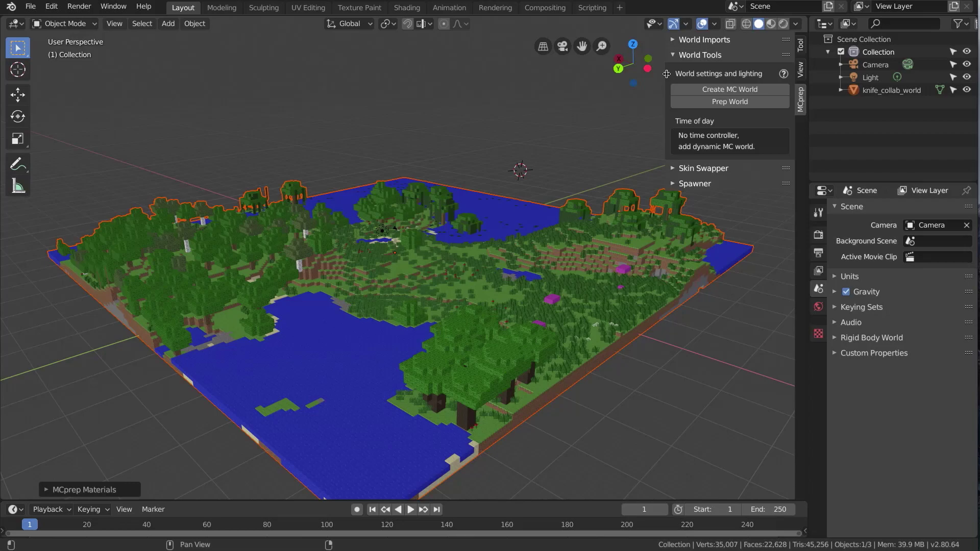
click(709, 91)
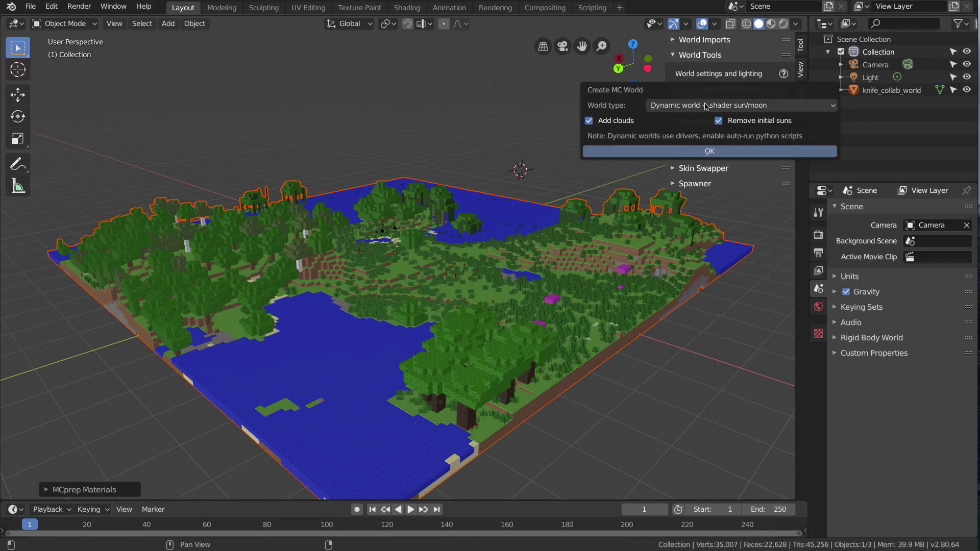
click(706, 107)
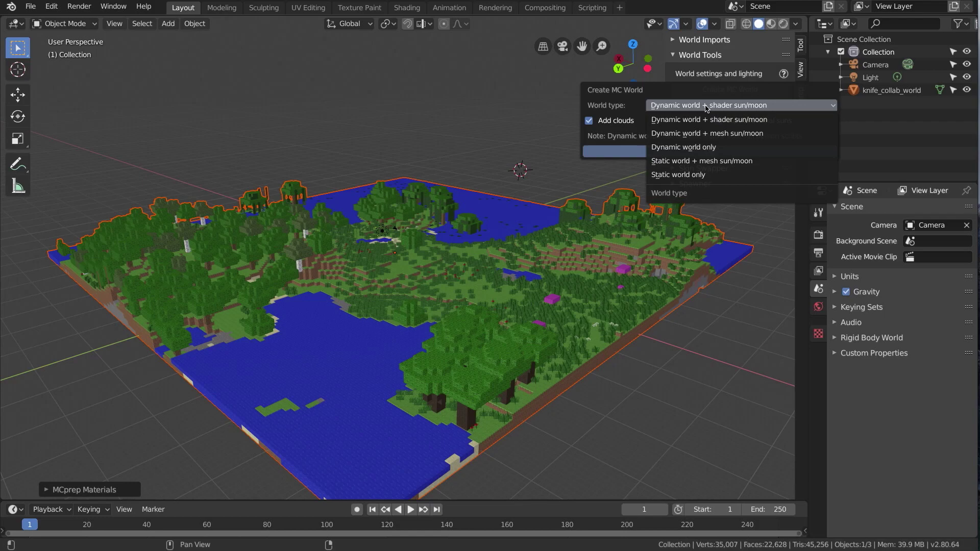
click(706, 108)
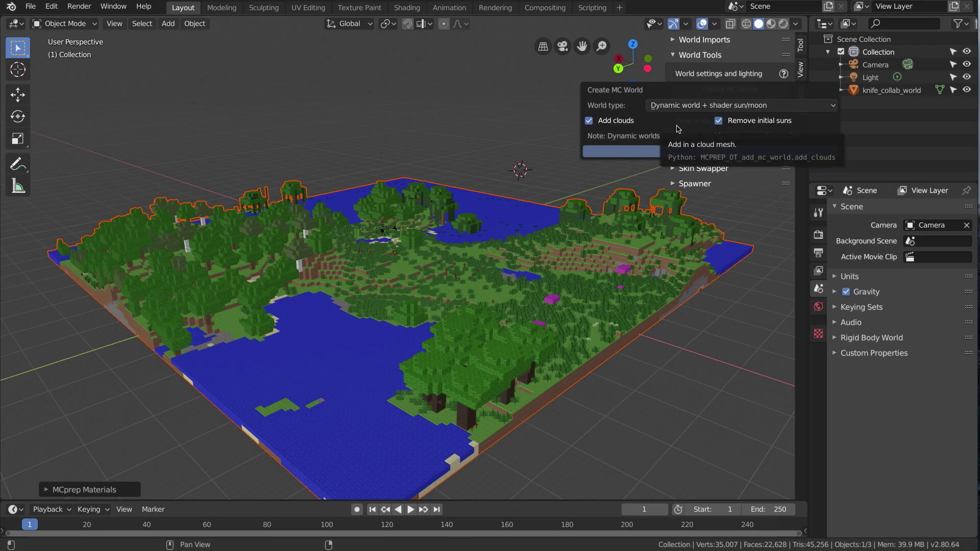
Confirm the dynamic MC world with clouds and sun/moon, and view it in Rendered shading.
click(651, 152)
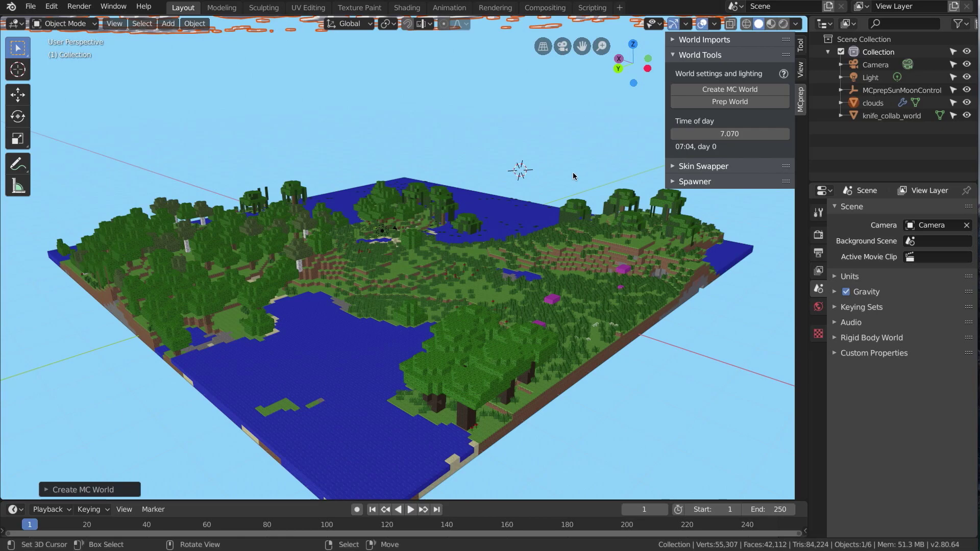
middle_drag(651, 153, 489, 191)
key(z)
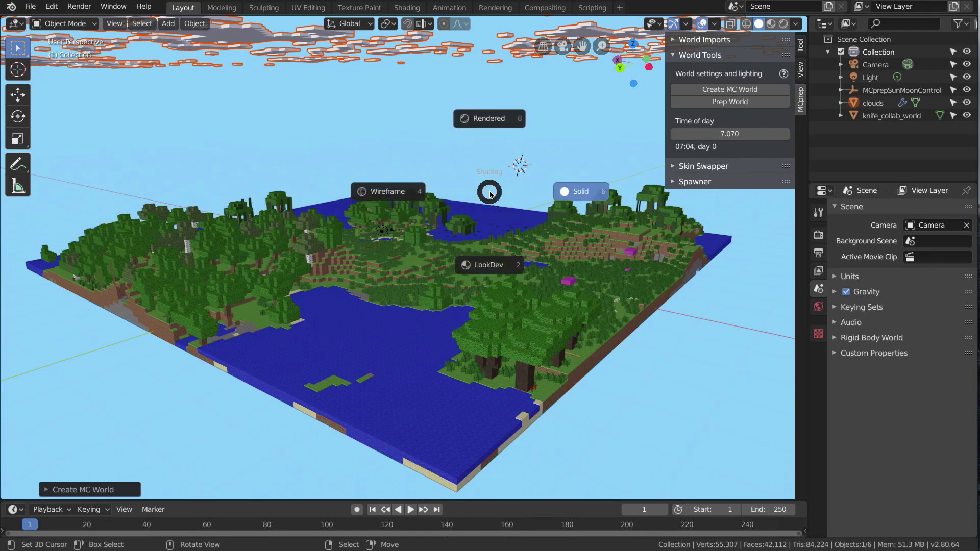
click(489, 59)
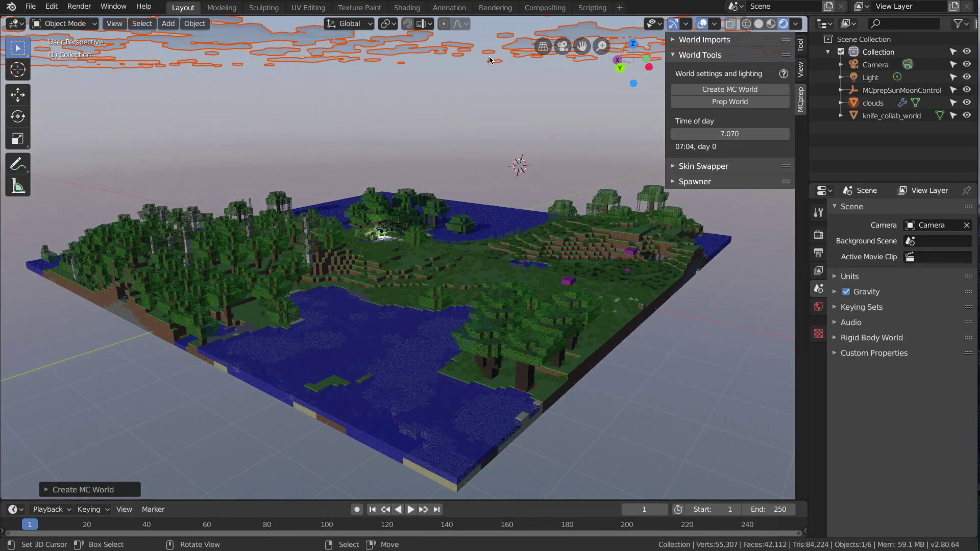
Select only the clouds object, located 100 m up at scale 189.008.
alt+drag(489, 59, 448, 150)
key(a)
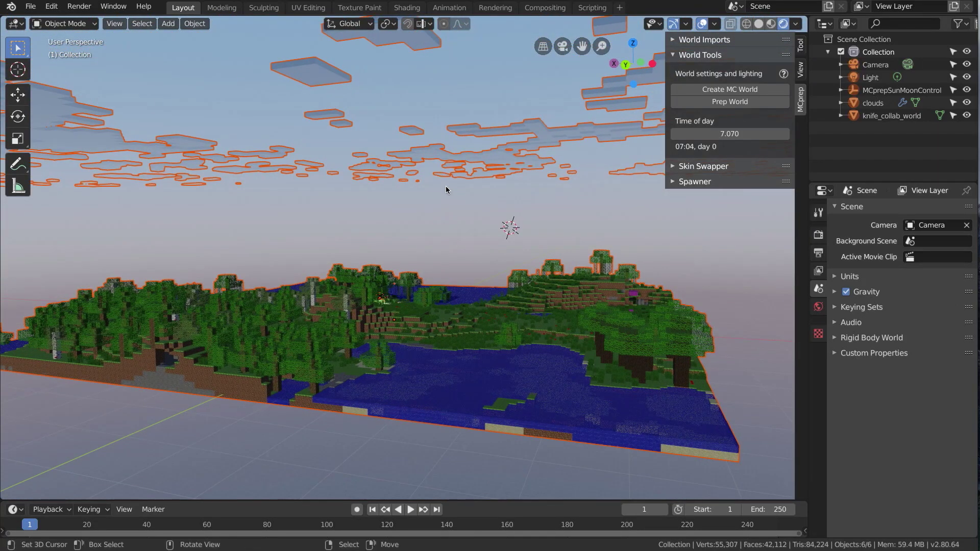
key(alt+a)
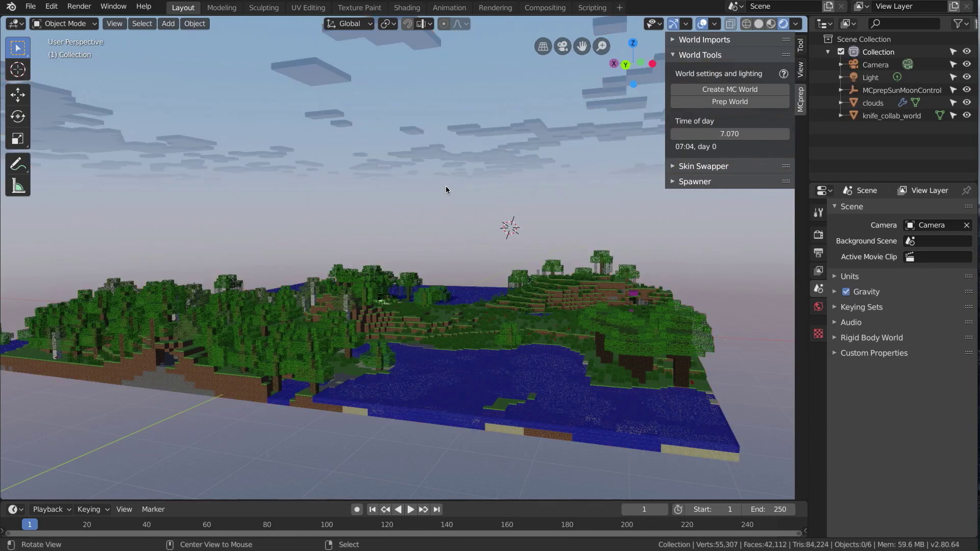
click(470, 176)
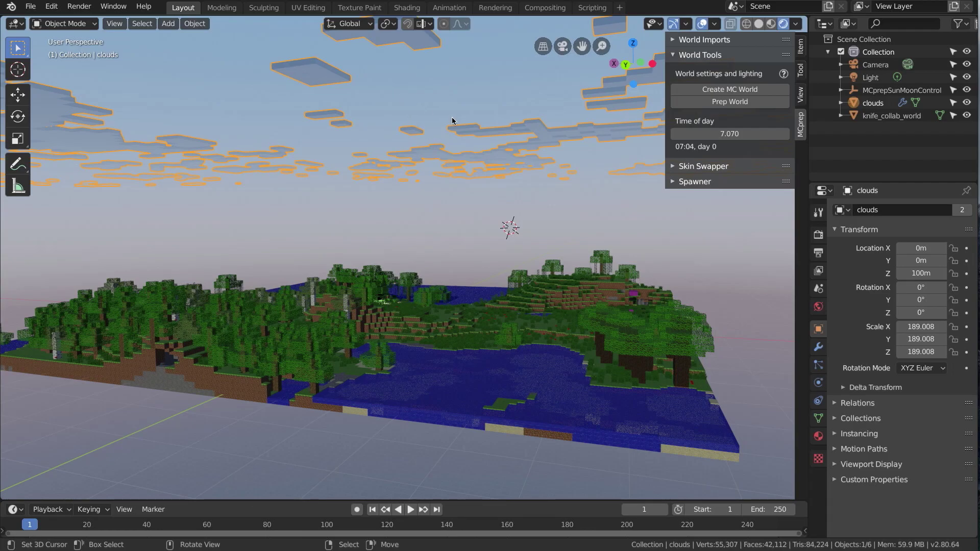
Zoom out to see the map far below, then orbit down beneath the clouds.
scroll(451, 133, down, 5)
middle_drag(451, 132, 454, 192)
scroll(454, 191, down, 3)
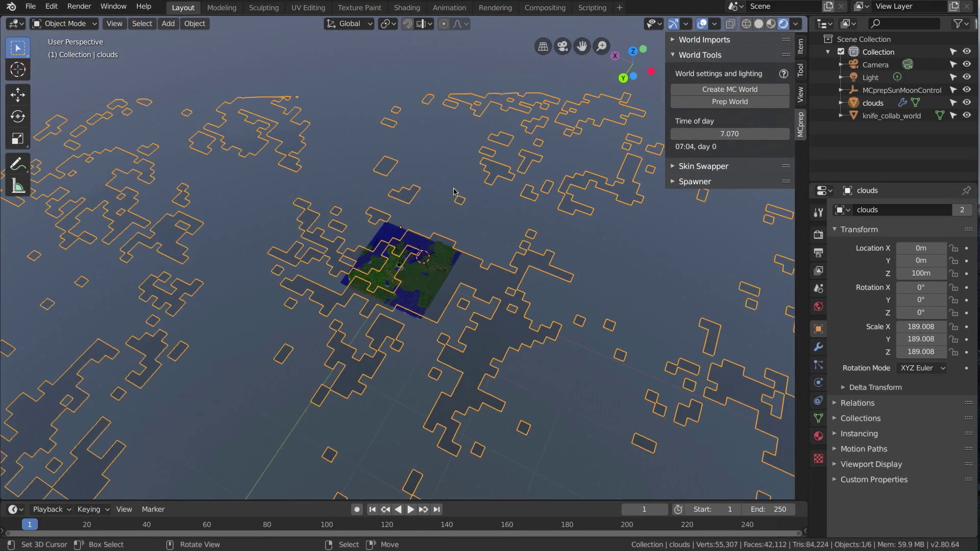
scroll(454, 191, down, 2)
scroll(454, 192, up, 5)
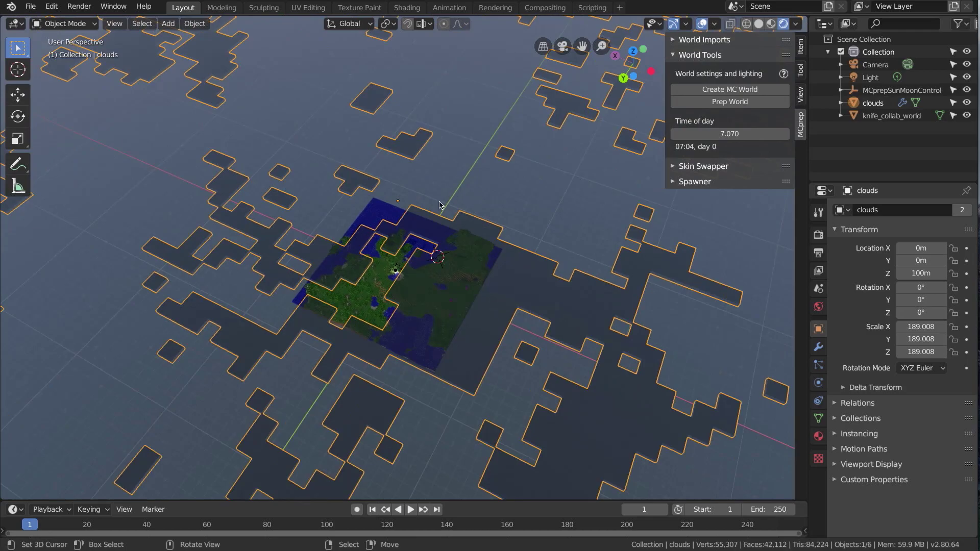
middle_drag(439, 202, 408, 227)
scroll(435, 224, up, 3)
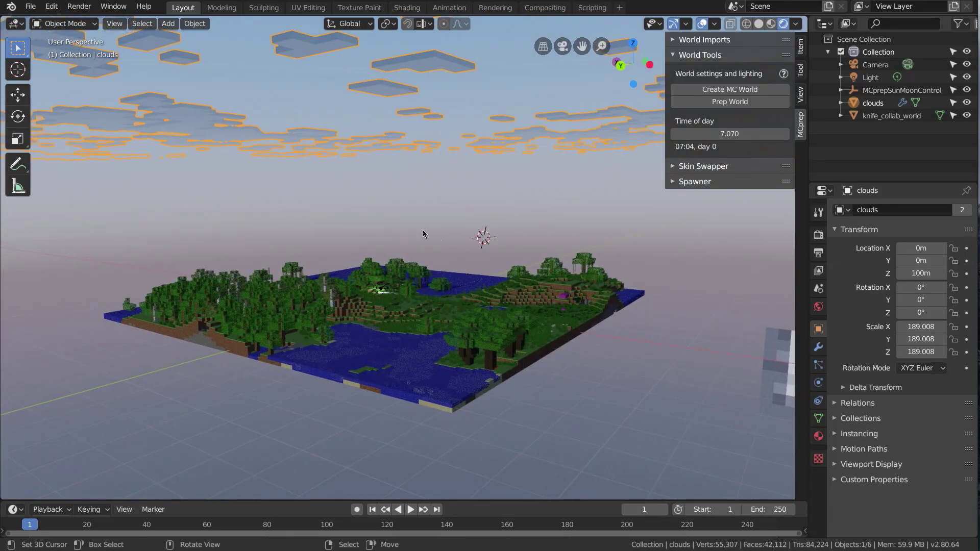
middle_drag(415, 239, 394, 290)
Bring the view down to ground level on the island, facing the blocky sun.
scroll(393, 289, up, 4)
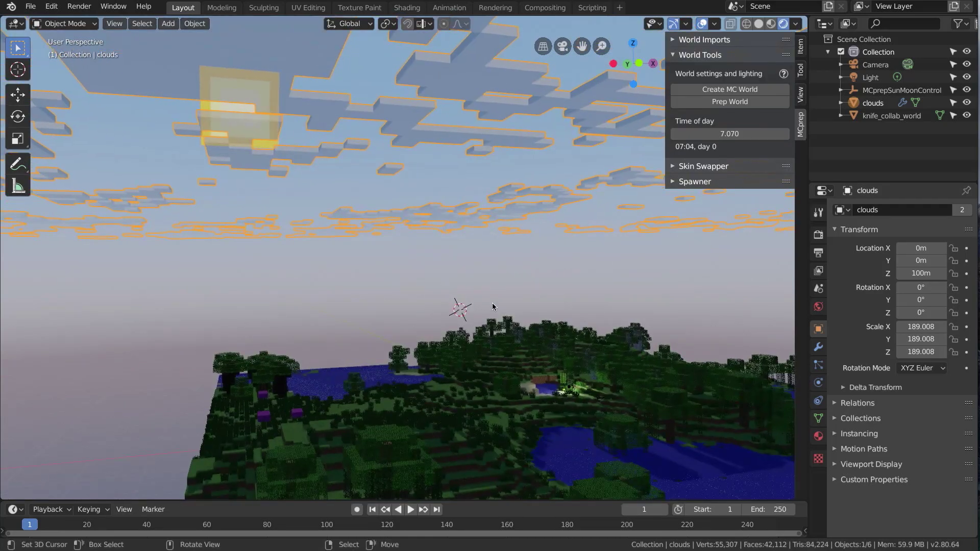
middle_drag(492, 302, 367, 229)
scroll(393, 274, up, 2)
scroll(415, 277, up, 4)
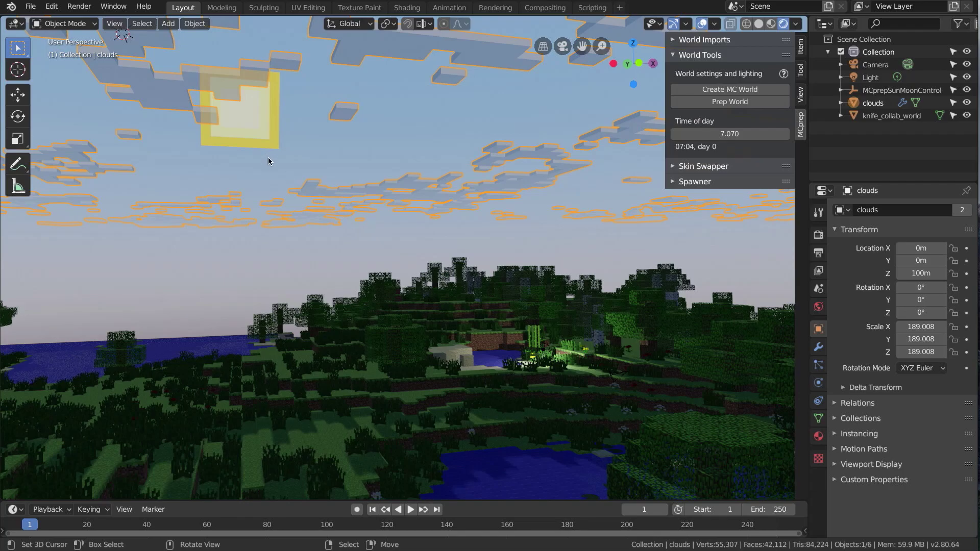
mouse_move(269, 227)
middle_down()
mouse_move(239, 263)
mouse_move(316, 263)
mouse_move(444, 228)
mouse_move(308, 256)
mouse_move(135, 208)
mouse_move(140, 229)
mouse_move(270, 226)
middle_up()
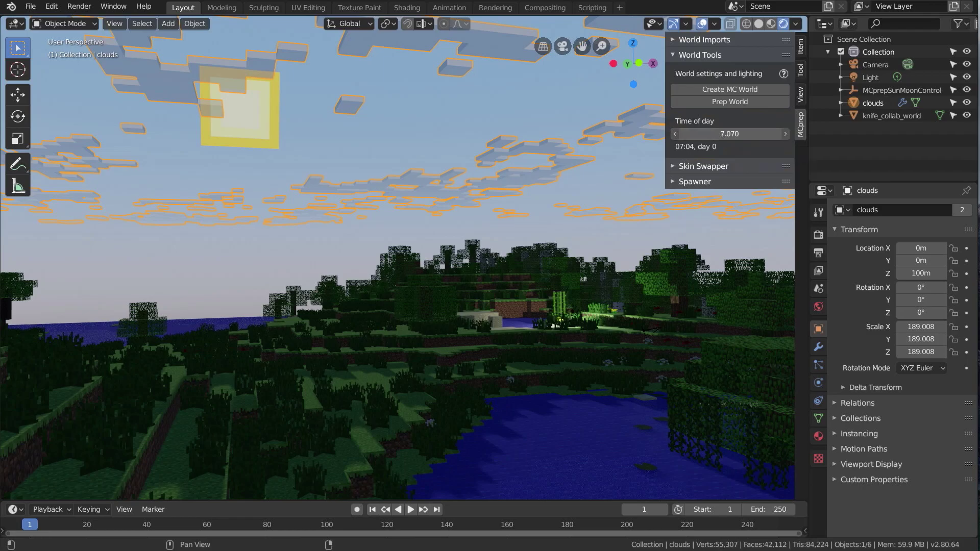
Drag the time of day to 78.910 (06:54, day 3) for a low sunrise sun.
mouse_move(760, 138)
mouse_down()
mouse_move(684, 137)
mouse_move(778, 138)
mouse_up()
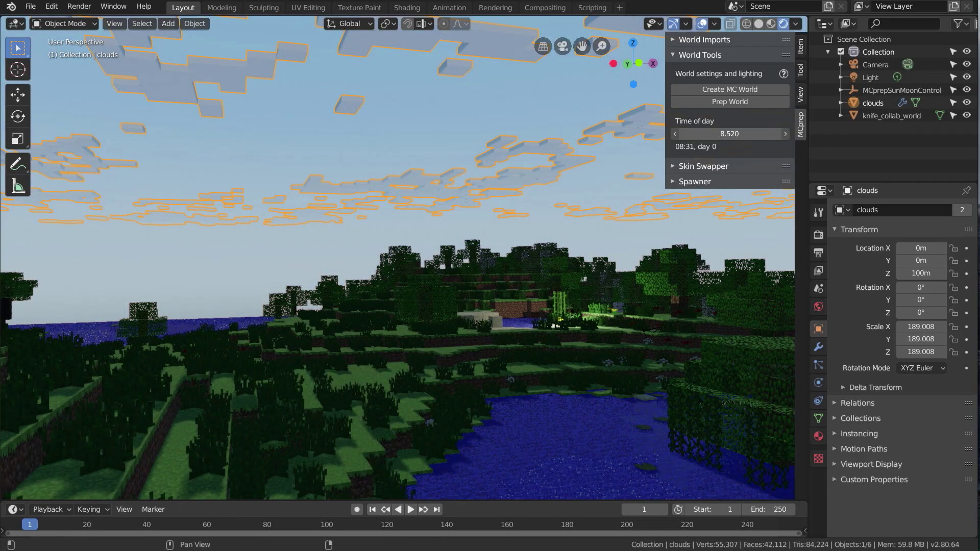
mouse_move(730, 134)
mouse_down()
mouse_move(979, 133)
mouse_move(715, 133)
mouse_up()
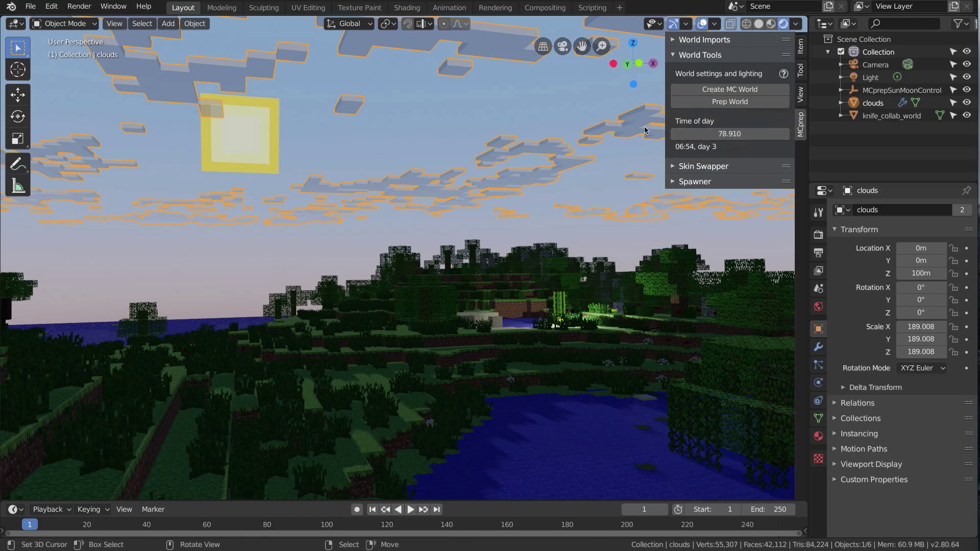
In the Shading workspace, show the World shader nodes maximized and framed in the node editor.
click(406, 7)
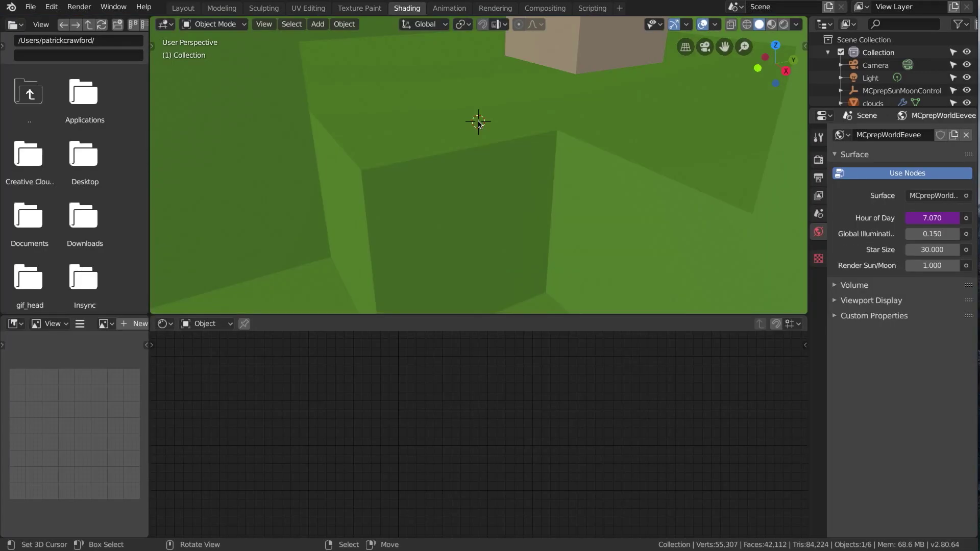
click(211, 324)
click(210, 352)
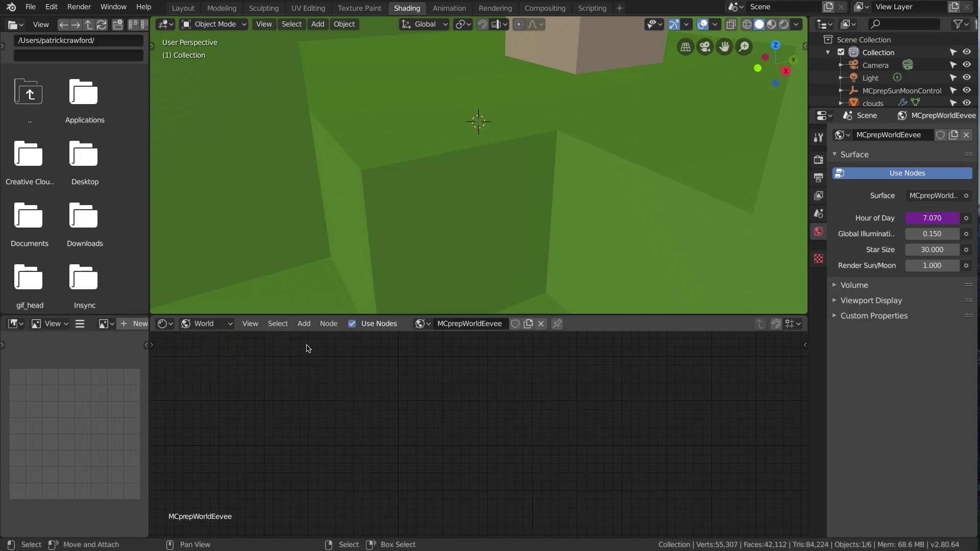
key(ctrl+space)
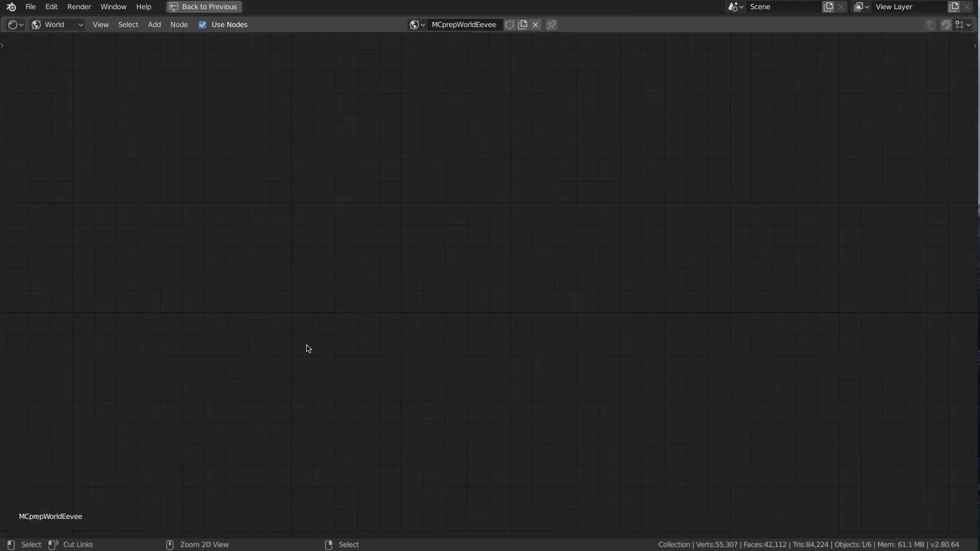
key(Home)
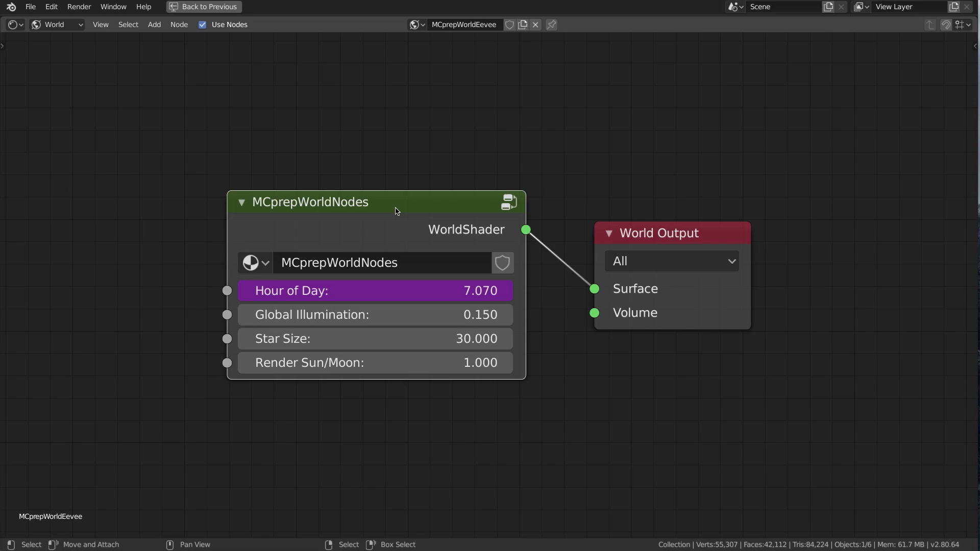
Inspect the MCprepWorldNodes EARLY SUNRISE, LATE SUNRISE, DAY and NIGHT colour nodes.
key(Tab)
scroll(397, 211, down, 6)
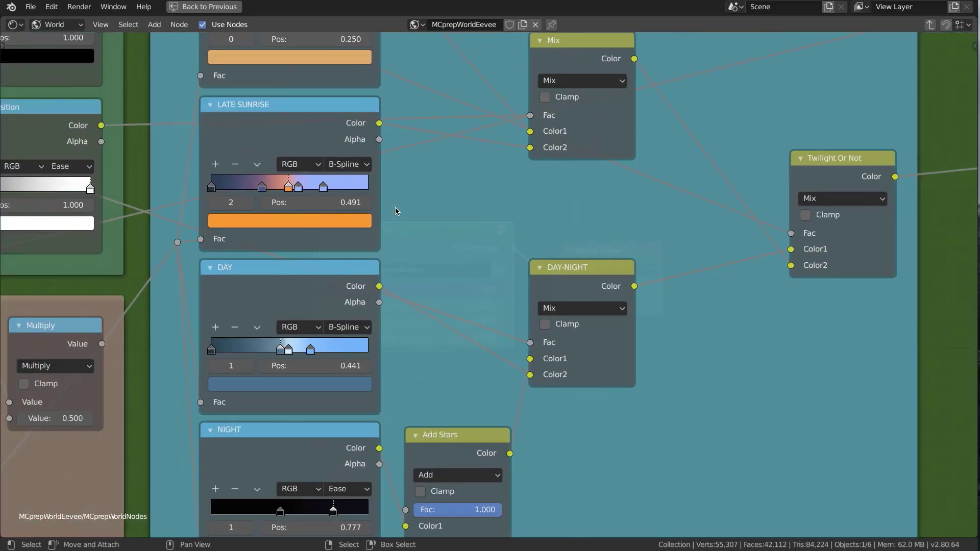
scroll(396, 211, down, 3)
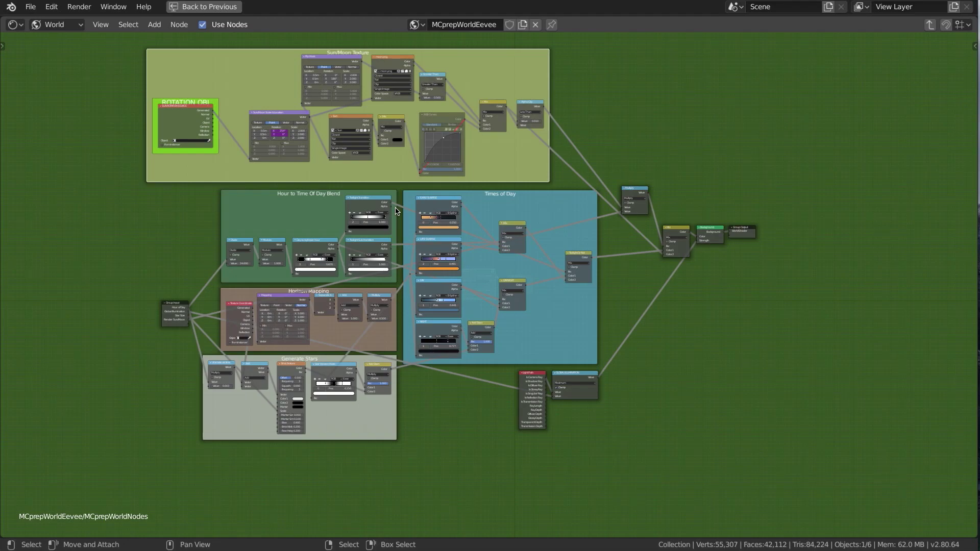
scroll(397, 211, up, 3)
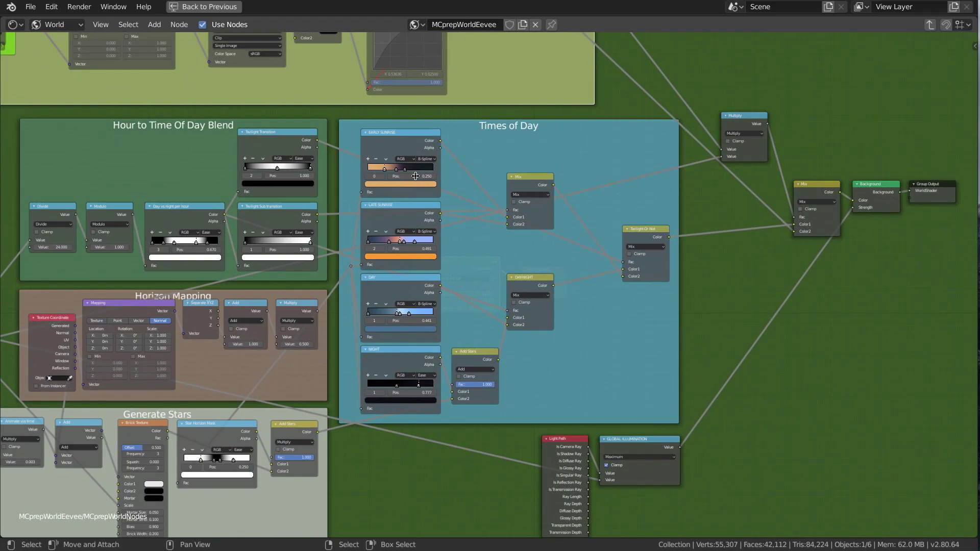
click(399, 138)
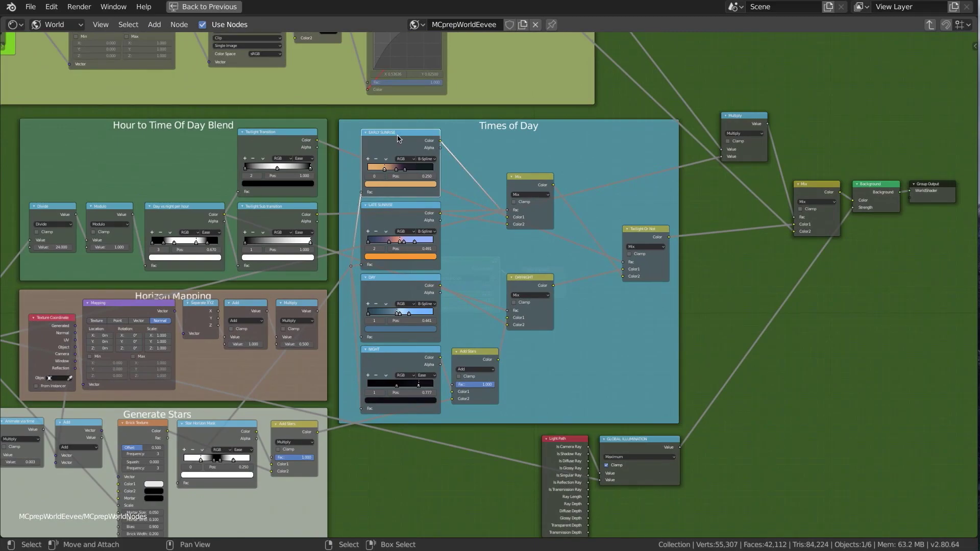
click(399, 209)
click(395, 282)
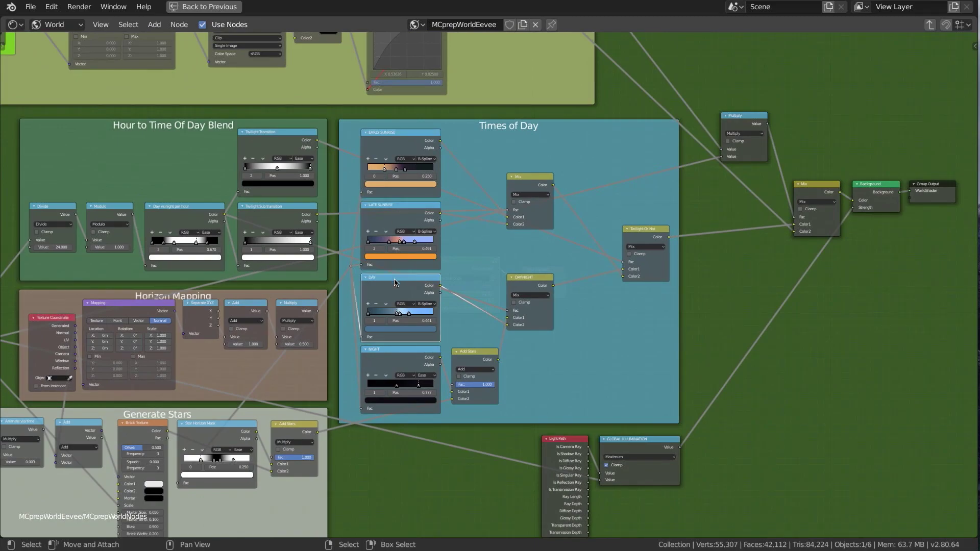
click(382, 361)
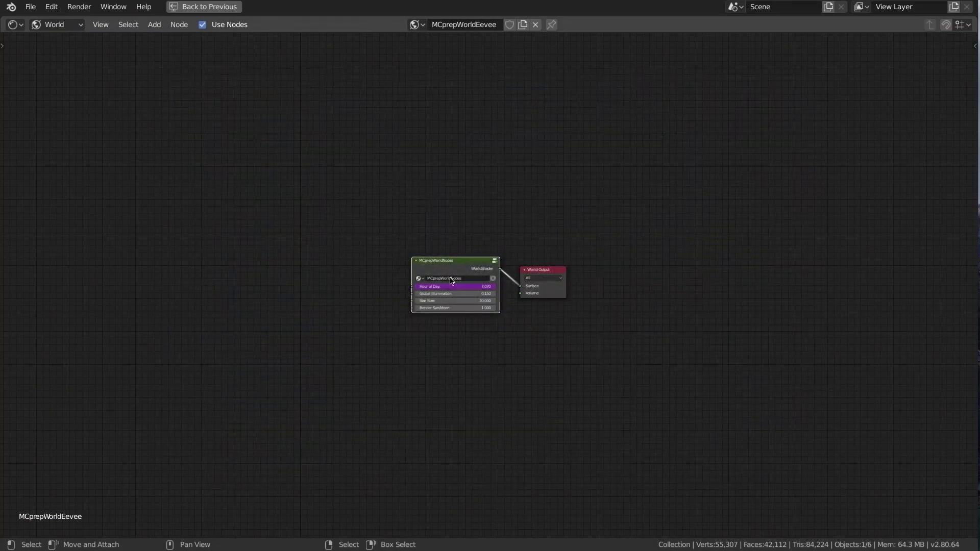
scroll(484, 316, up, 3)
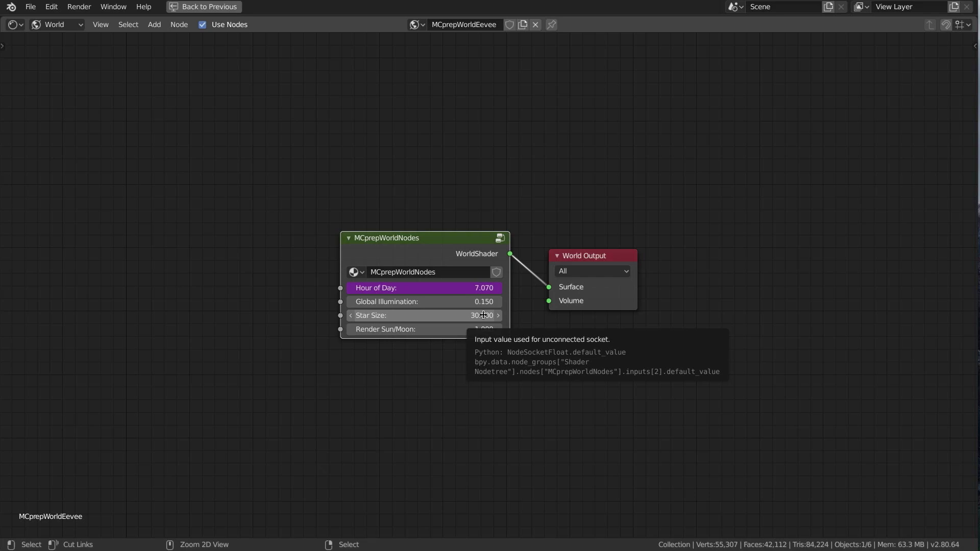
Restore the Shading layout and view the sky and sun in Rendered shading.
key(ctrl+space)
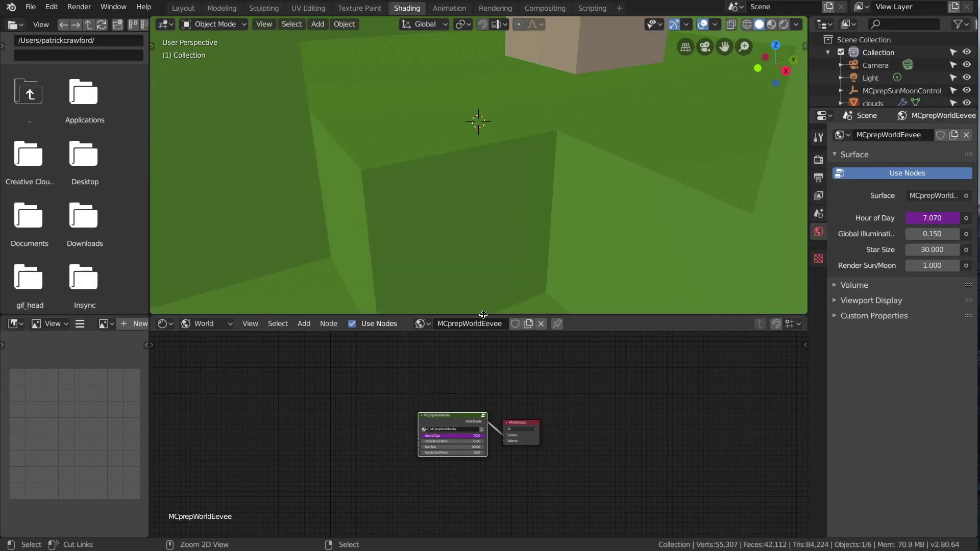
scroll(451, 148, down, 6)
middle_drag(452, 149, 491, 227)
key(z)
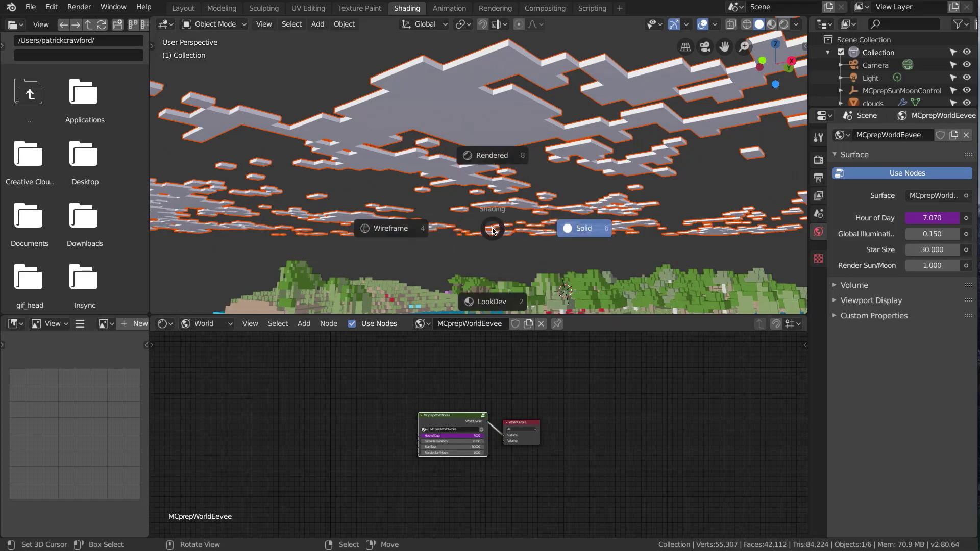
click(473, 69)
mouse_move(463, 116)
middle_down()
mouse_move(491, 118)
mouse_move(482, 126)
middle_up()
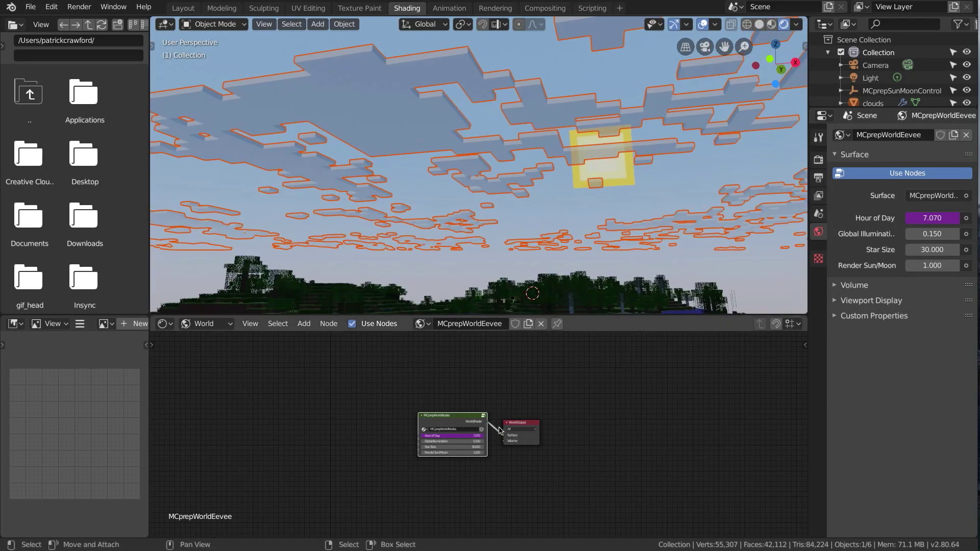
scroll(494, 432, up, 4)
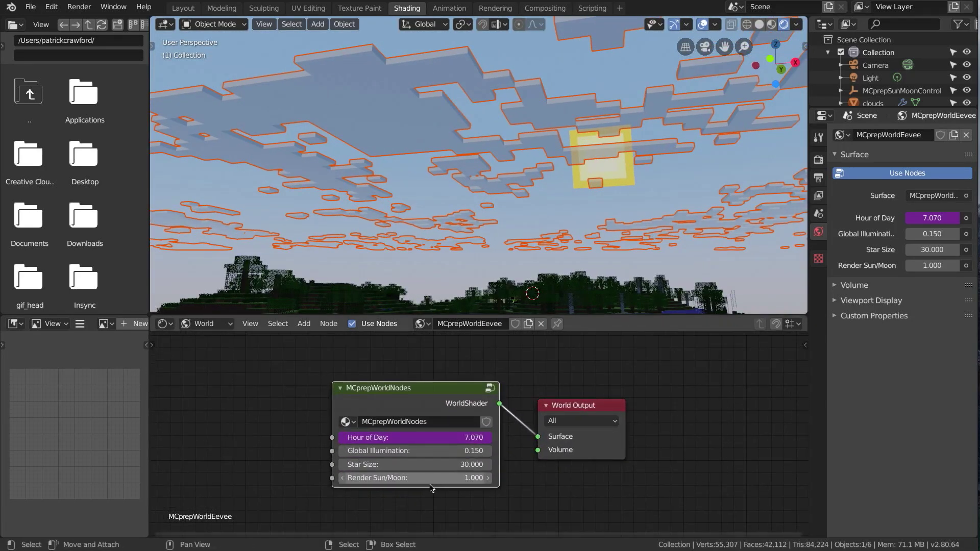
Set Render Sun/Moon to 0 on the MCprepWorldNodes group node.
click(430, 481)
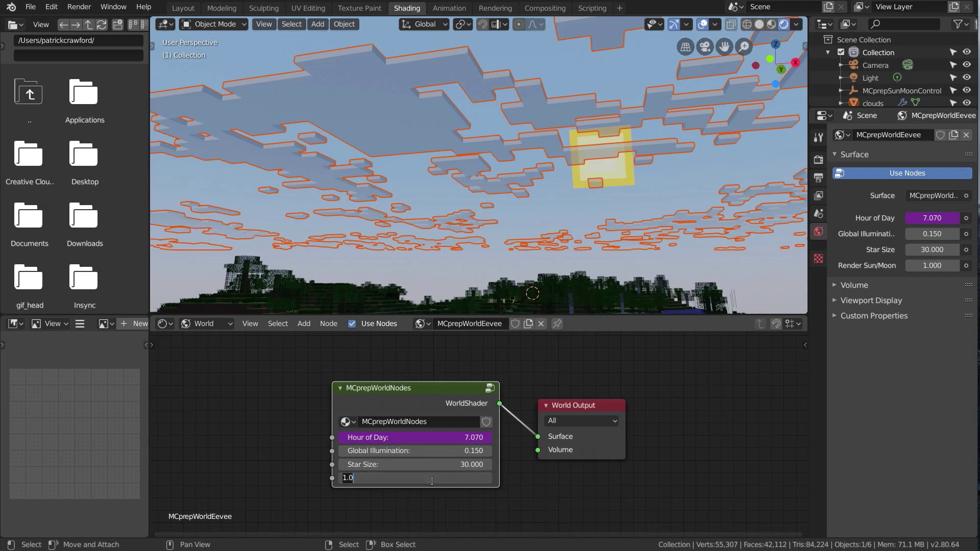
text(0)
key(Return)
middle_drag(408, 278, 436, 264)
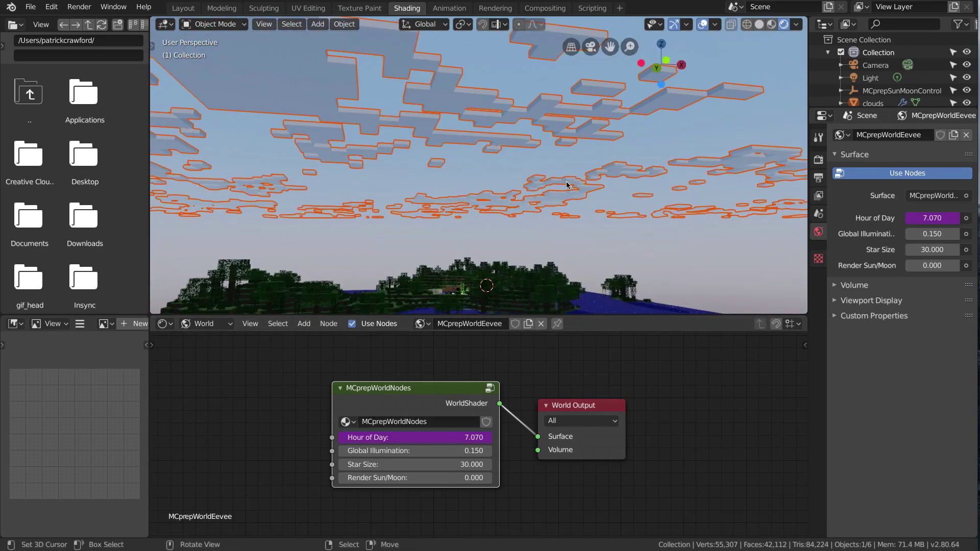
Set the MCprep time of day to 24 for a starry midnight sky, viewed from above.
key(n)
click(801, 102)
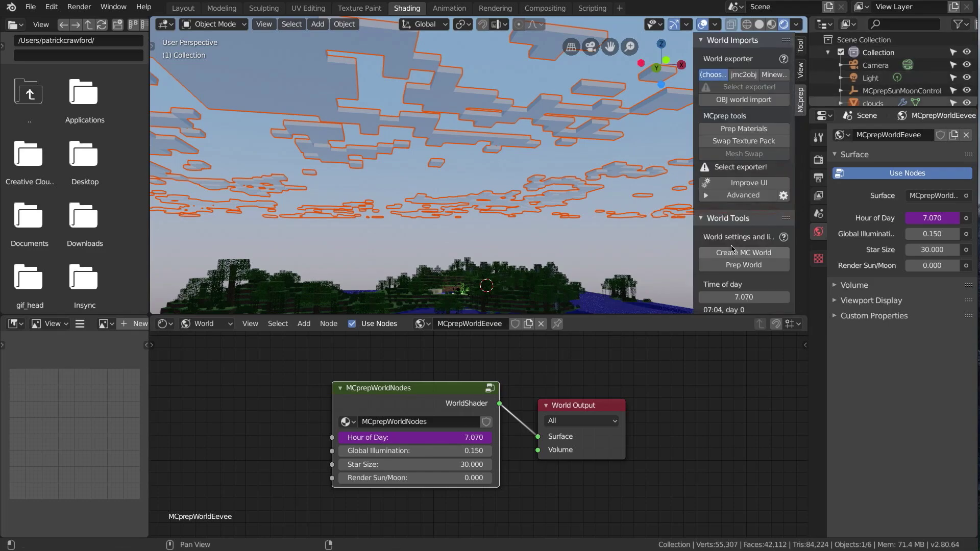
scroll(743, 255, down, 3)
drag(744, 261, 764, 271)
click(737, 262)
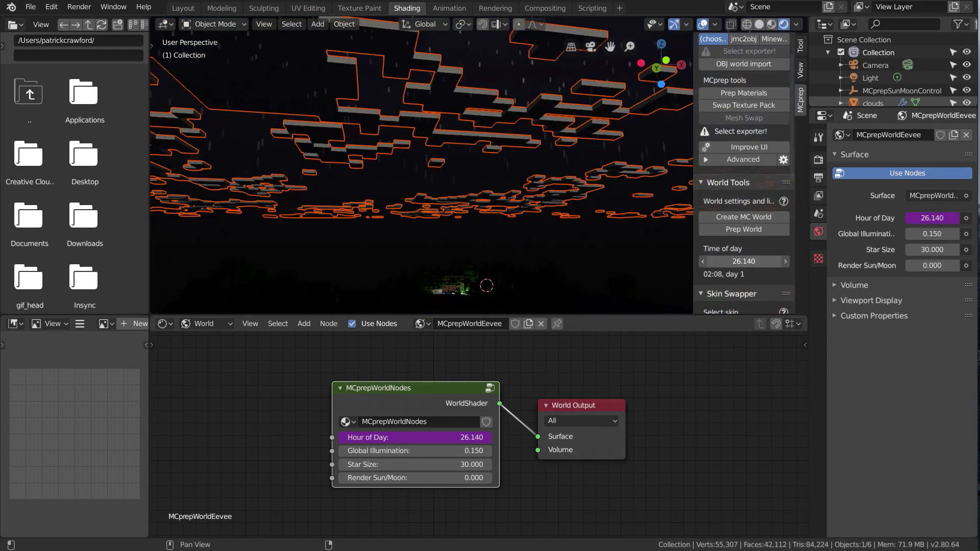
text(24)
key(Return)
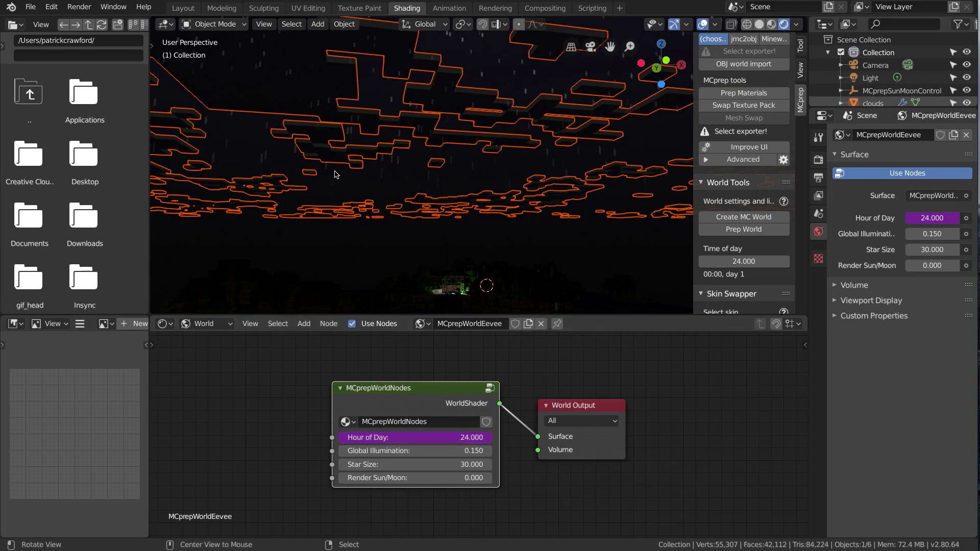
middle_drag(378, 168, 391, 48)
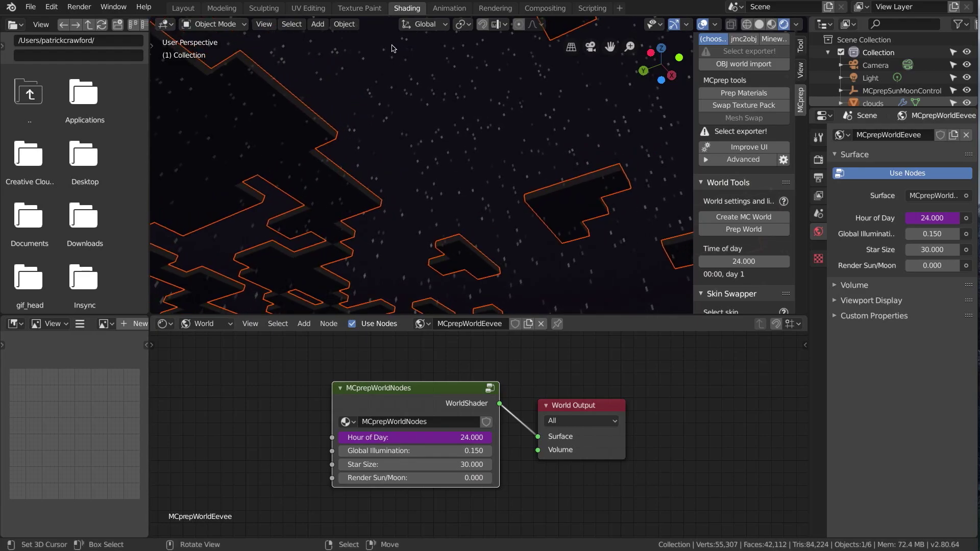
Try Star Size 100 on MCprepWorldNodes, settle on 10, then orbit to inspect the stars.
click(390, 465)
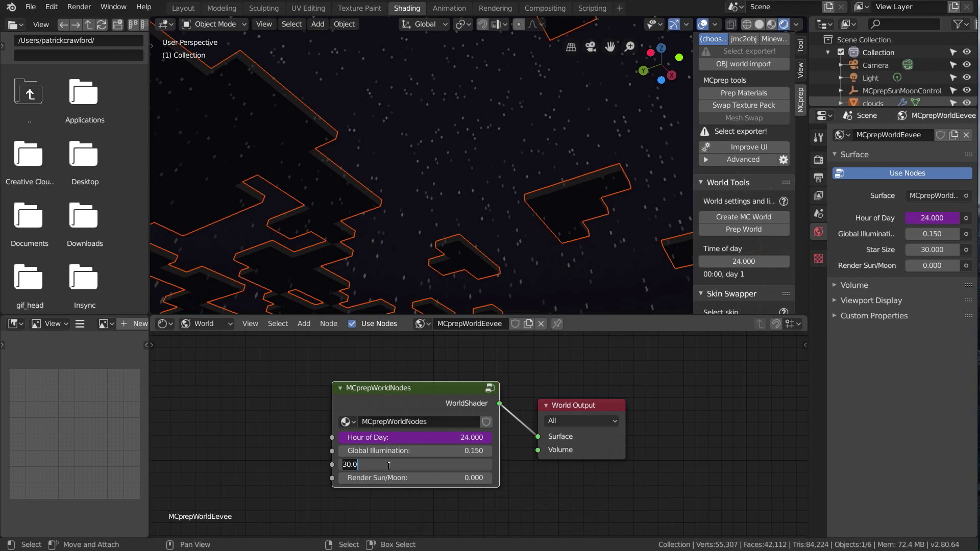
text(100)
key(Return)
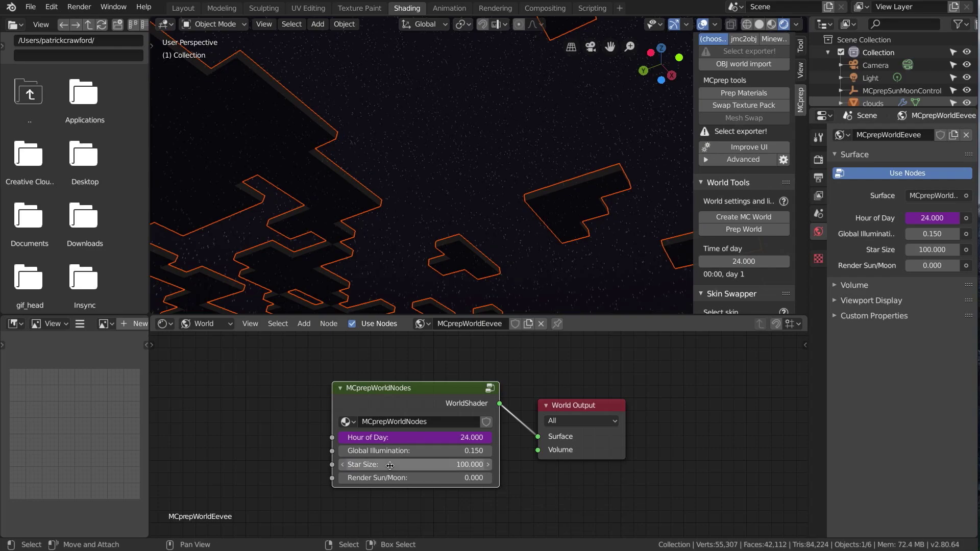
click(408, 465)
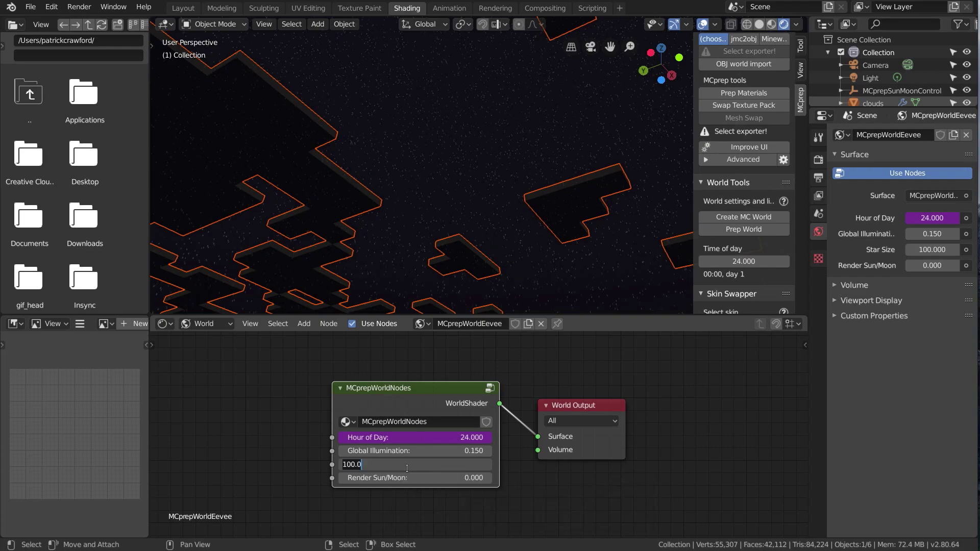
text(10)
key(Return)
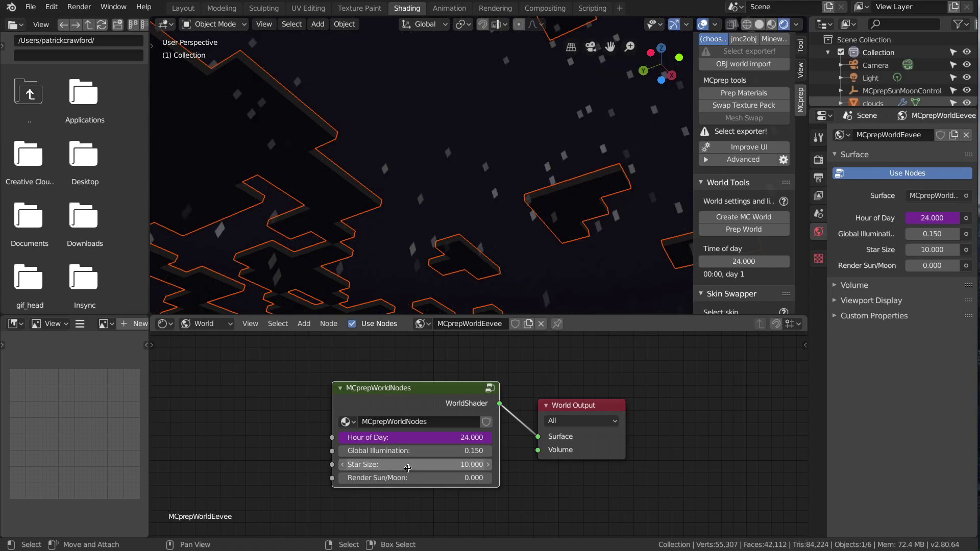
mouse_move(439, 217)
middle_down()
mouse_move(452, 200)
mouse_move(405, 204)
mouse_move(425, 211)
middle_up()
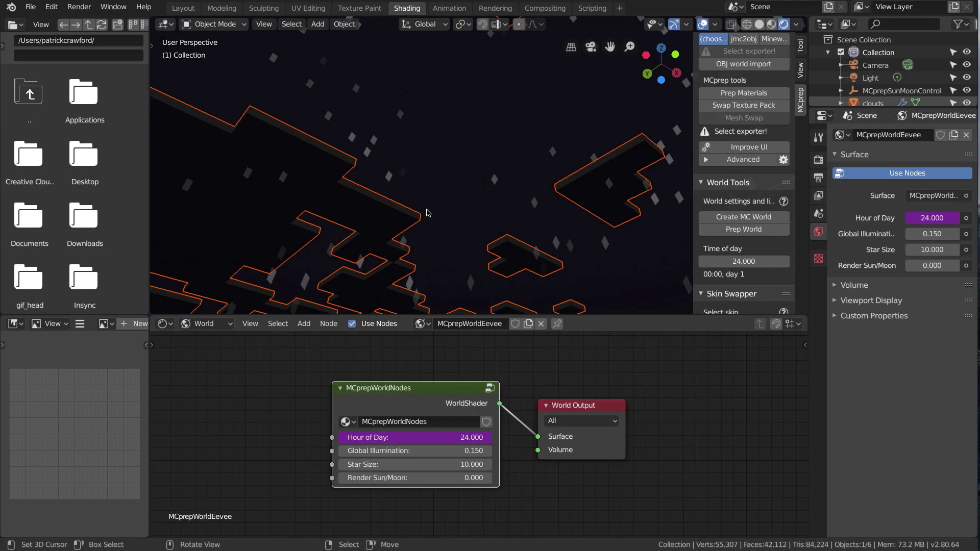
middle_drag(427, 213, 401, 178)
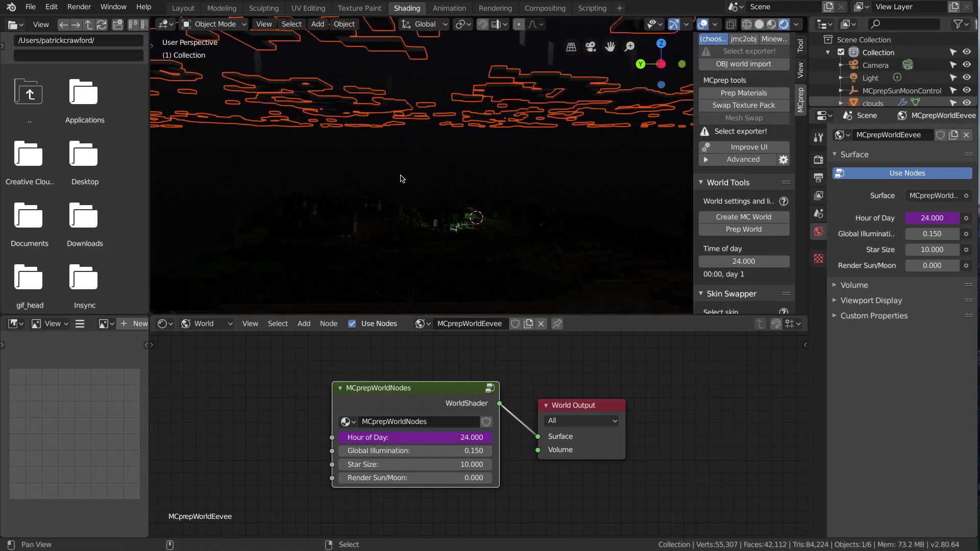
middle_drag(450, 148, 435, 153)
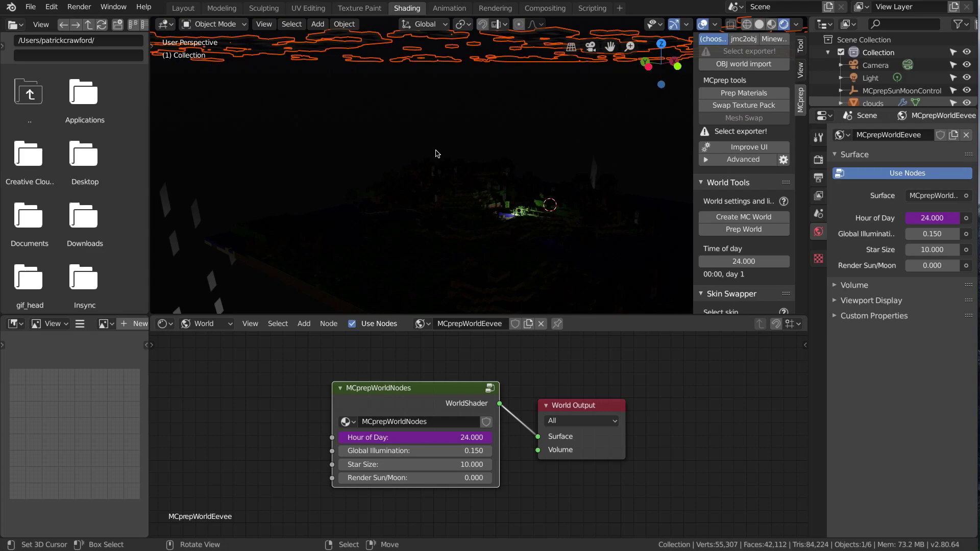
In the Layout workspace, set the time of day to 8 (08:00) for daylight.
click(183, 8)
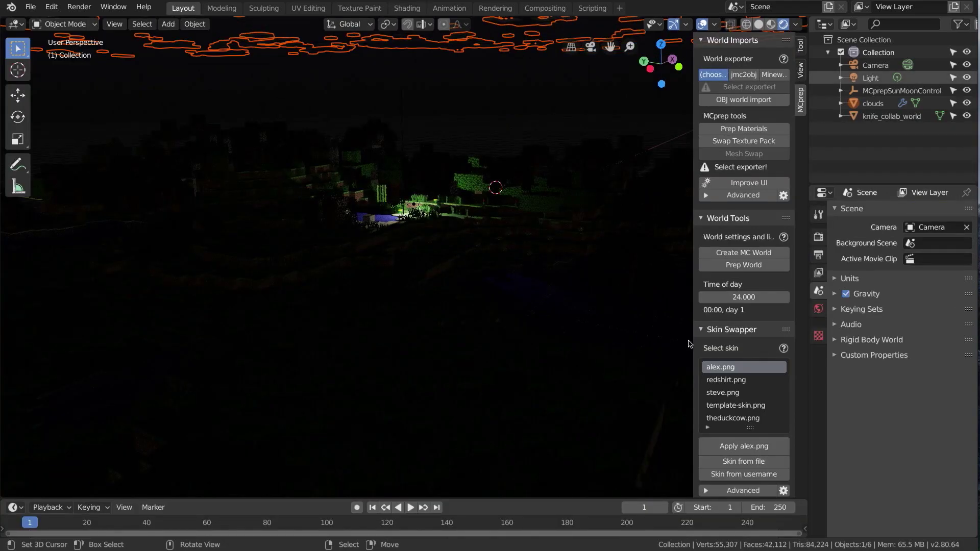
click(737, 297)
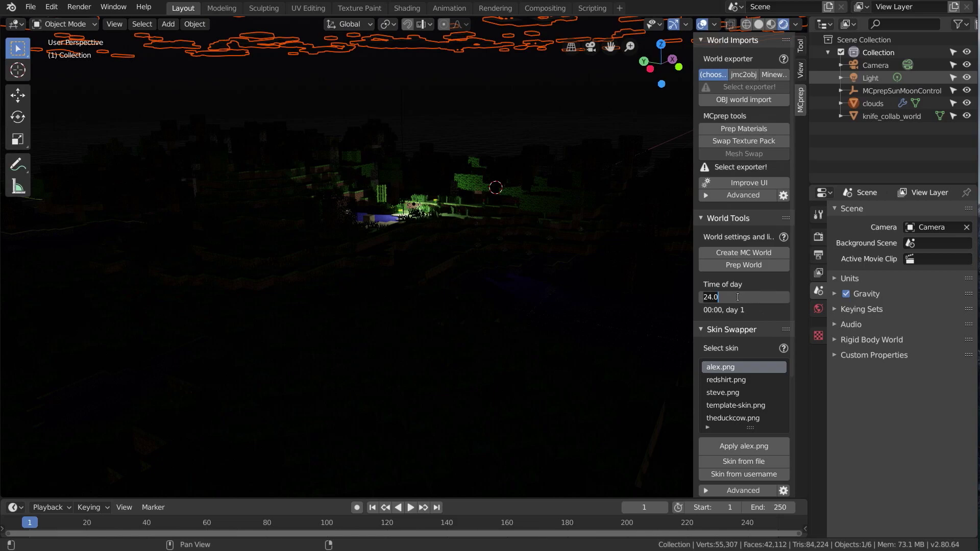
text(8)
key(Return)
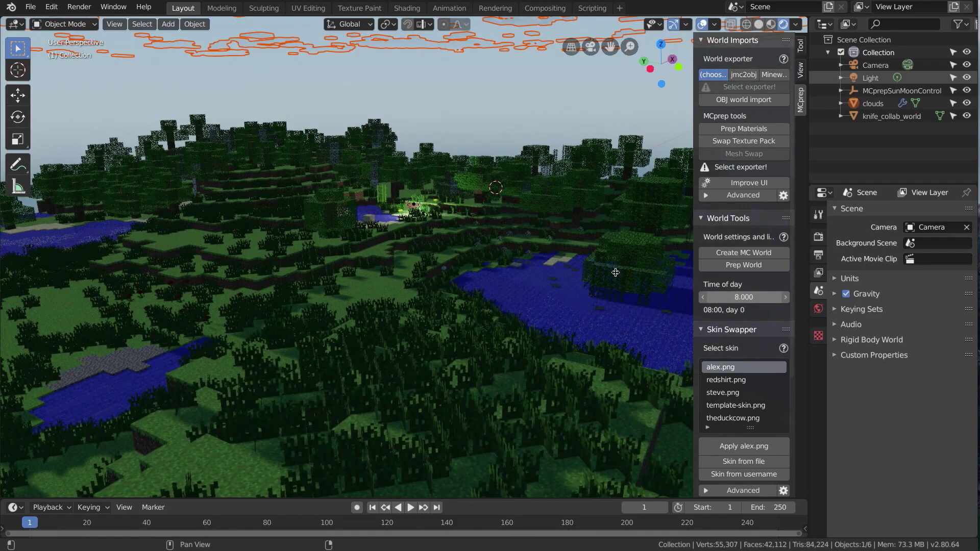
Switch the viewport to Solid shading and set the render engine to Cycles.
middle_drag(527, 270, 494, 266)
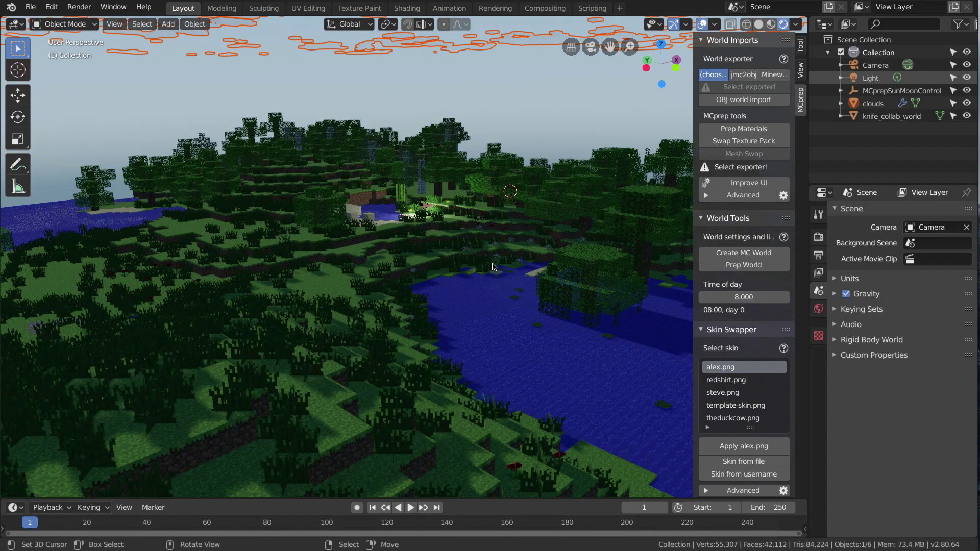
key(z)
click(582, 264)
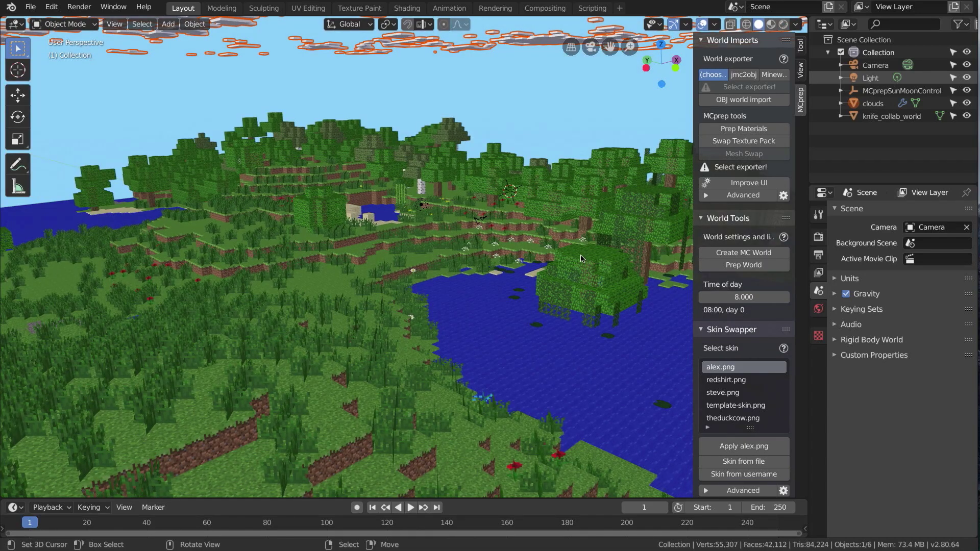
click(818, 237)
click(924, 211)
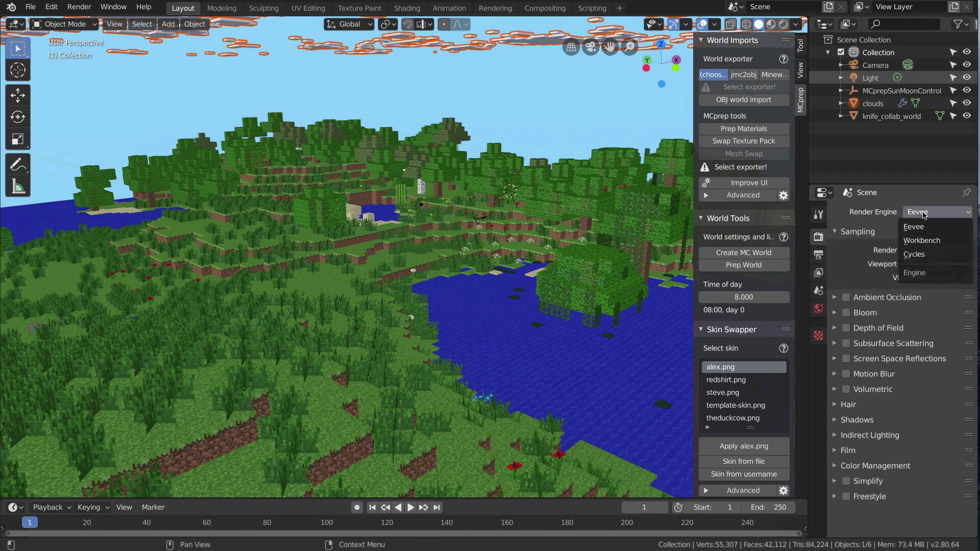
click(916, 255)
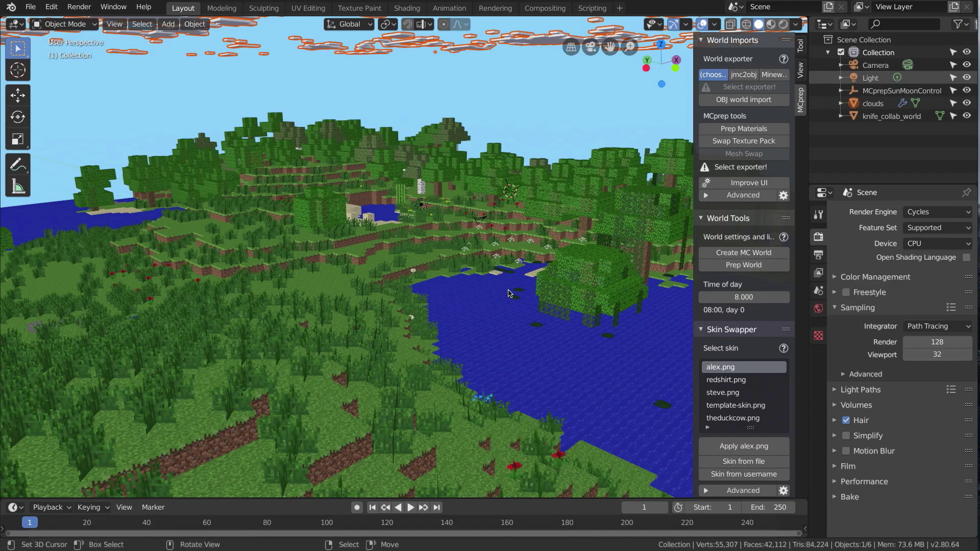
Select all objects and run MCprep Prep World, enabling Simplify in the Cycles settings.
key(a)
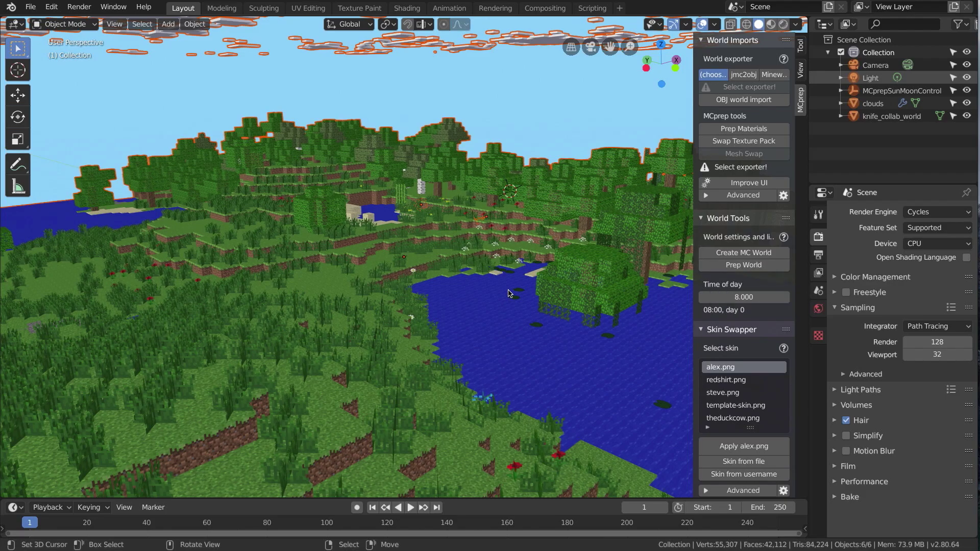
click(707, 269)
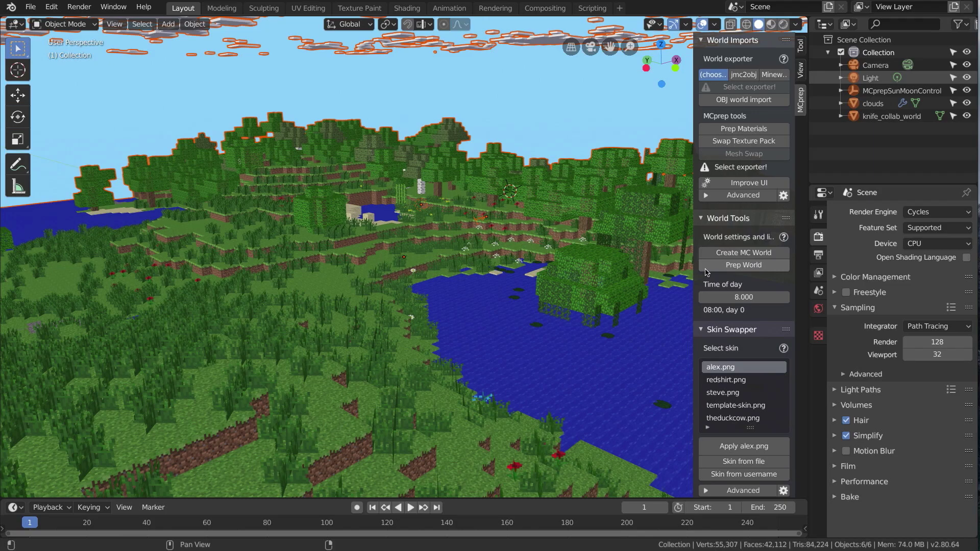